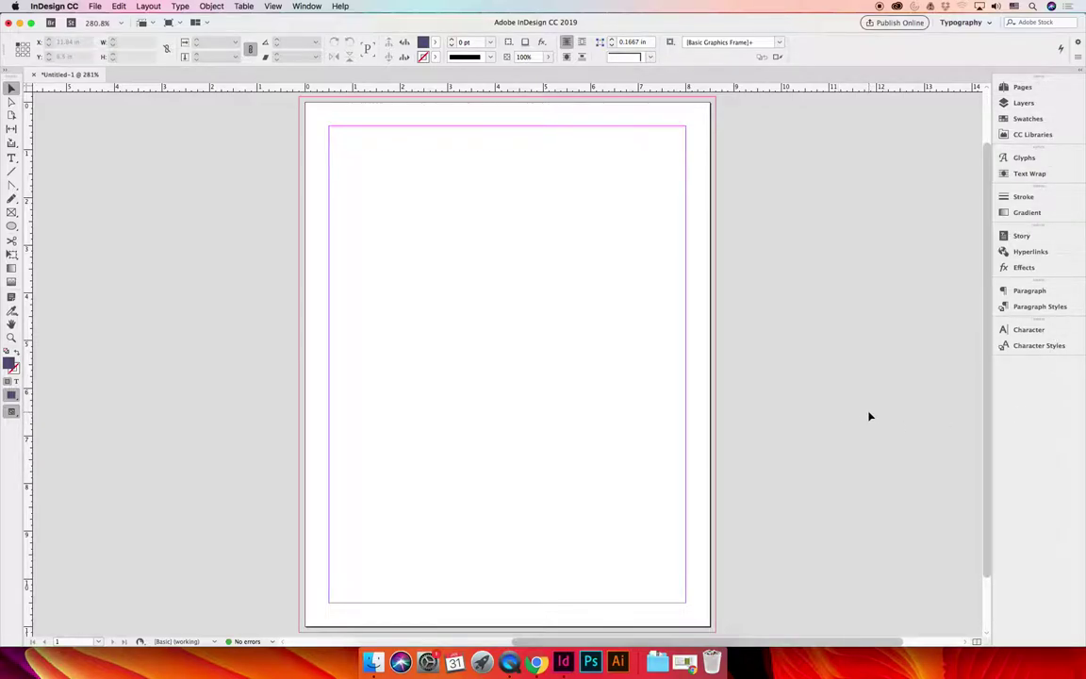
- Switch to the Advanced workspace and reset it to its default layout
click(308, 6)
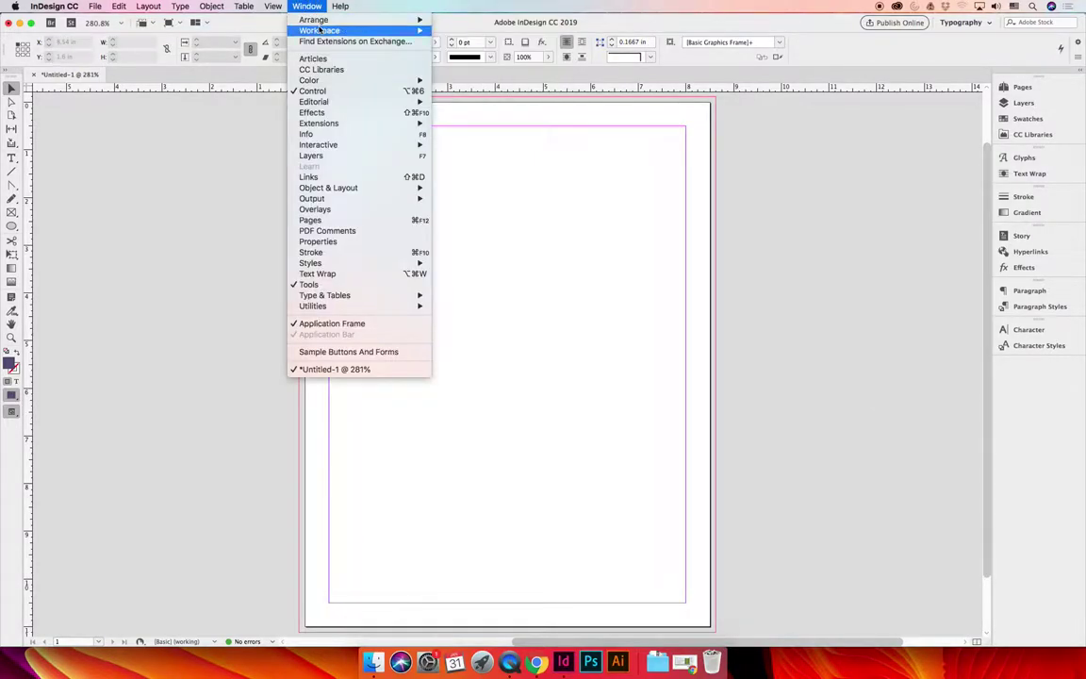
mouse_move(320, 30)
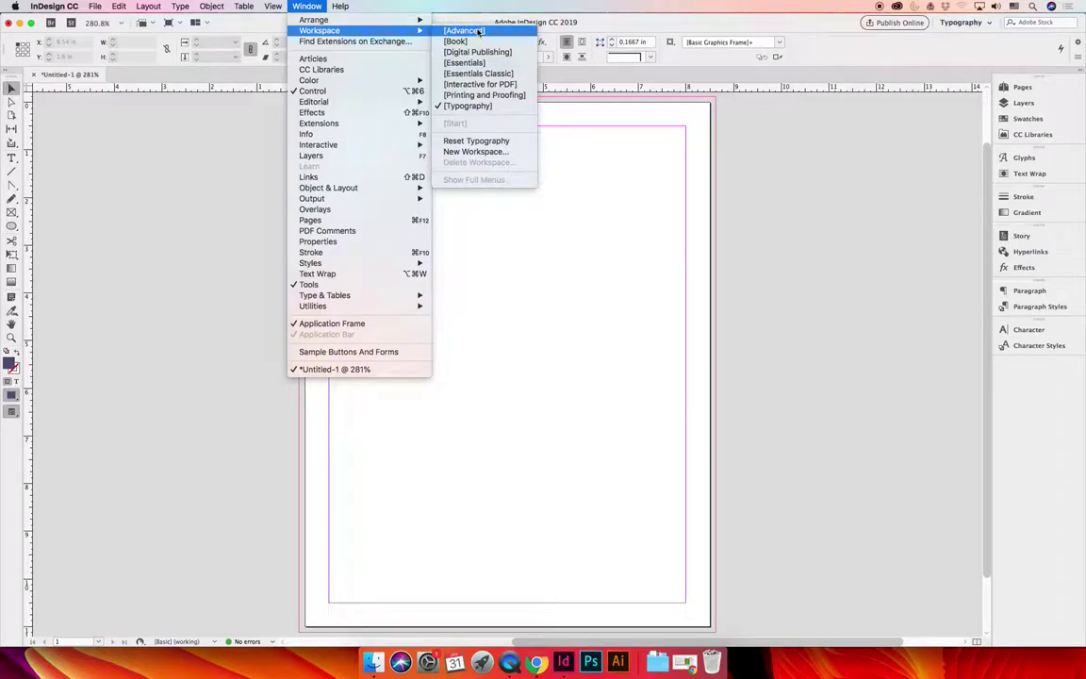
click(479, 32)
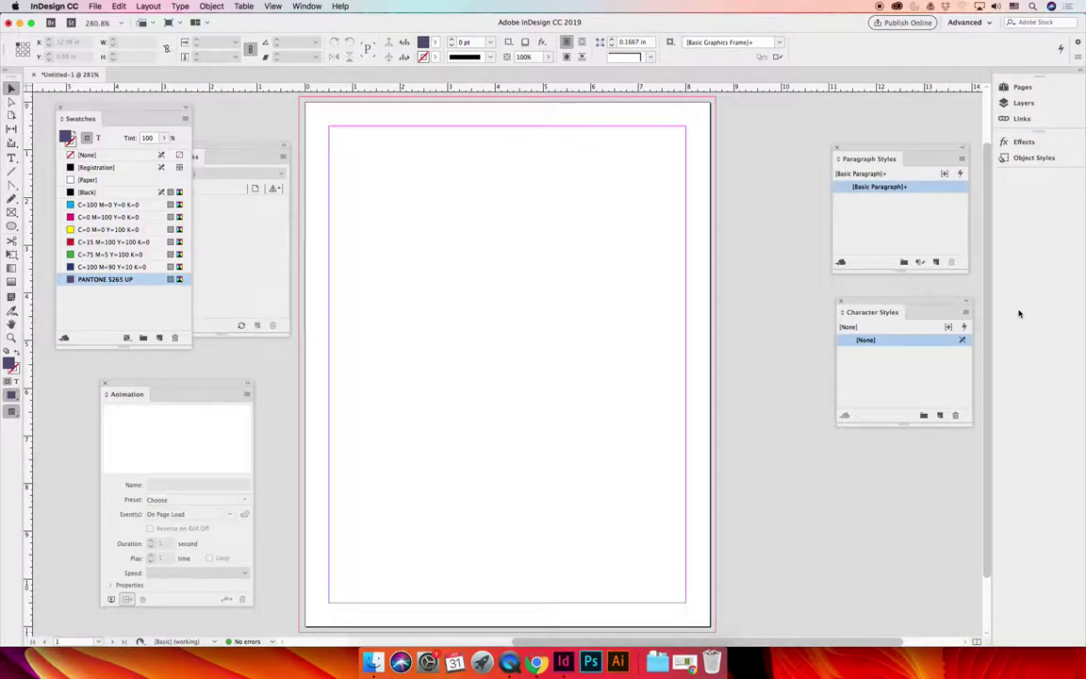
click(305, 6)
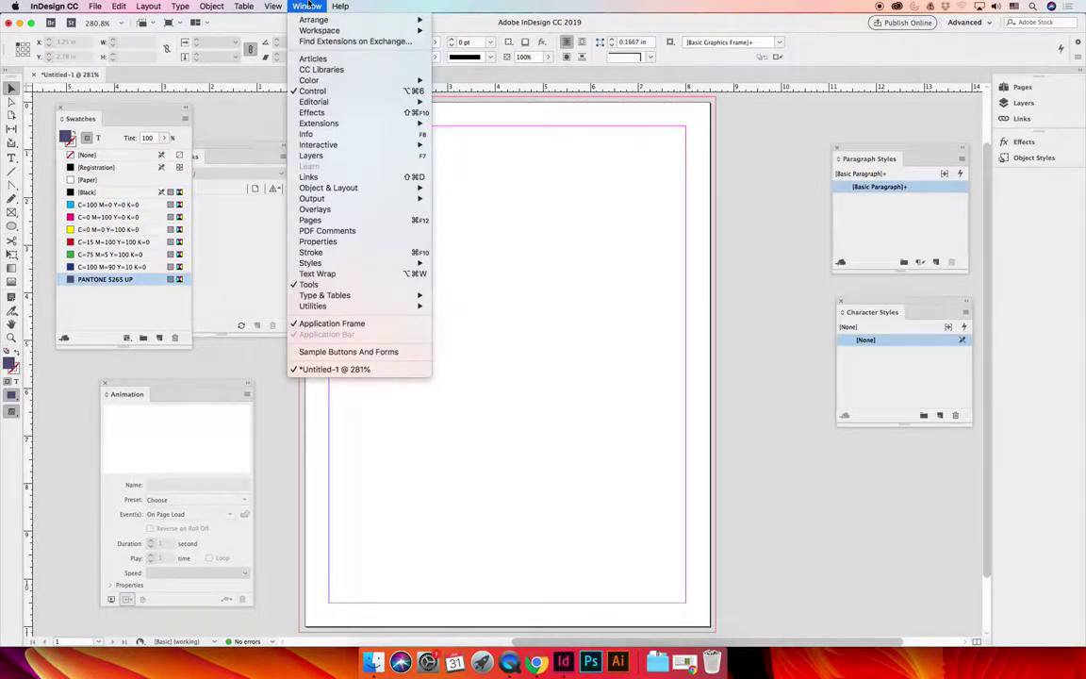
mouse_move(321, 30)
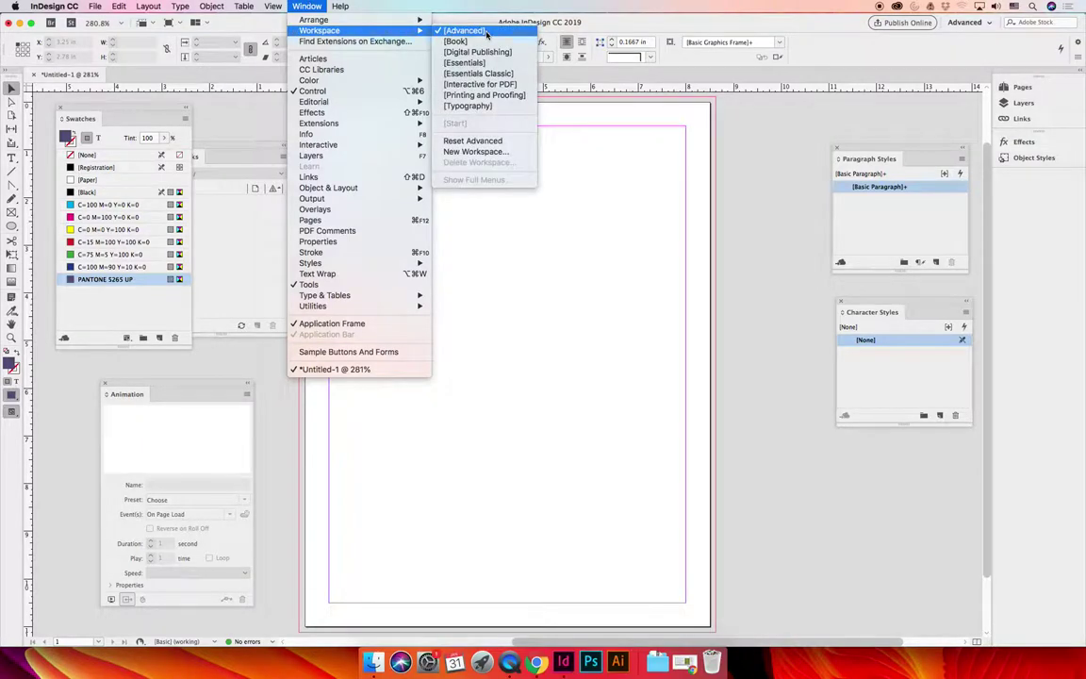
click(491, 143)
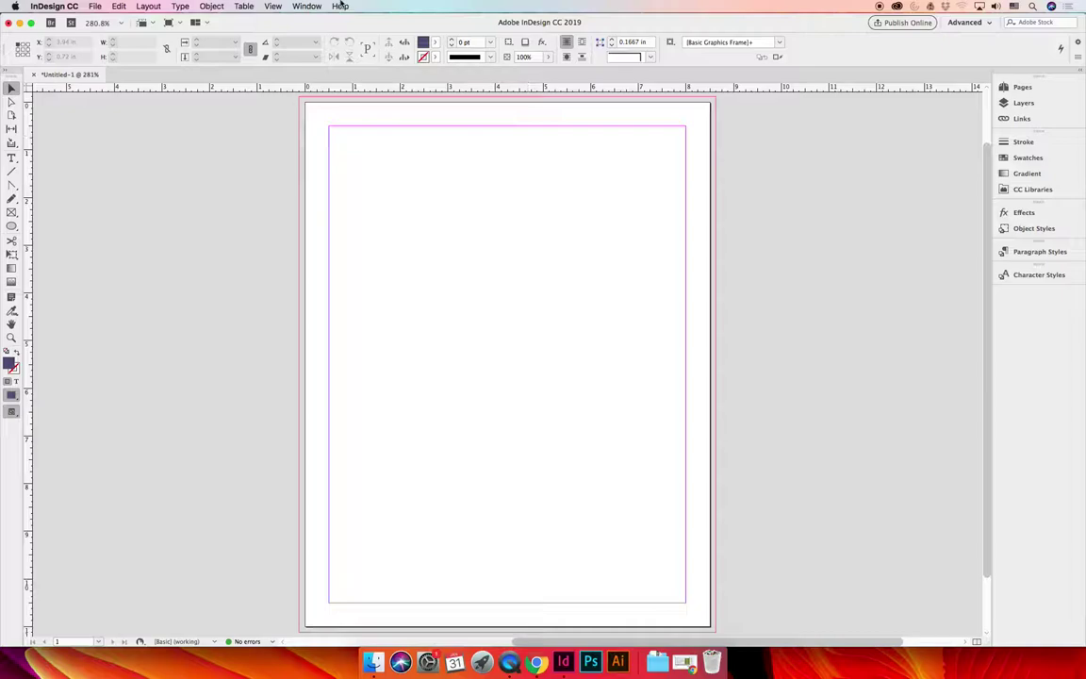
- Switch back to the Typography workspace
click(306, 5)
mouse_move(320, 30)
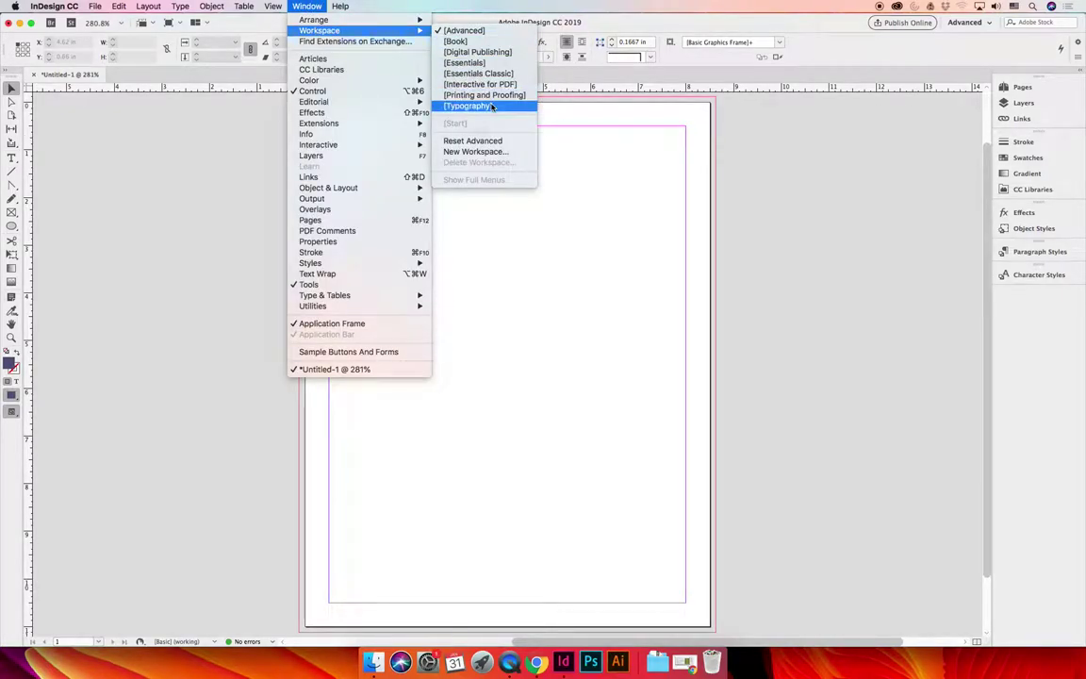
click(476, 106)
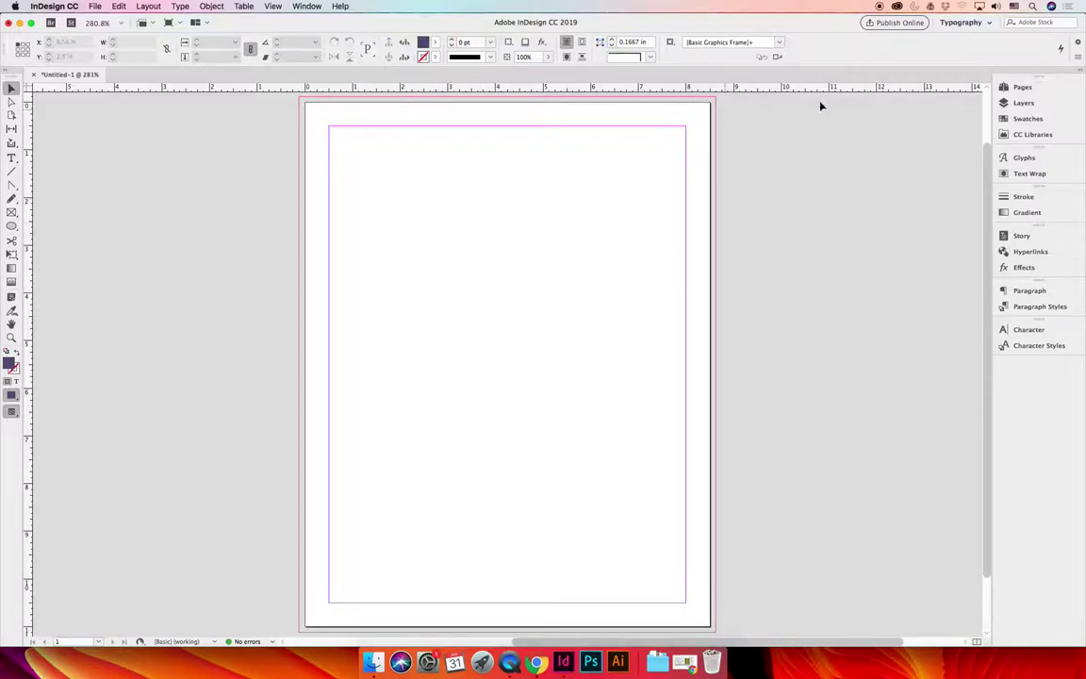
- Undock the Swatches panel onto the page, make it taller, and collapse CC Libraries
click(1026, 118)
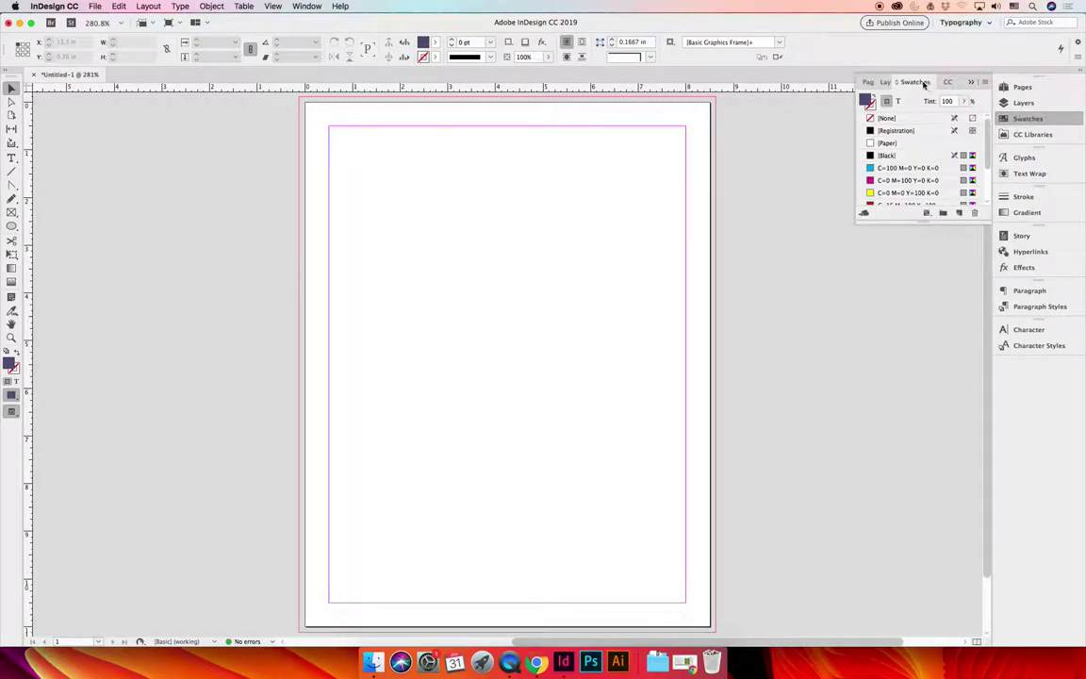
drag(916, 82, 484, 188)
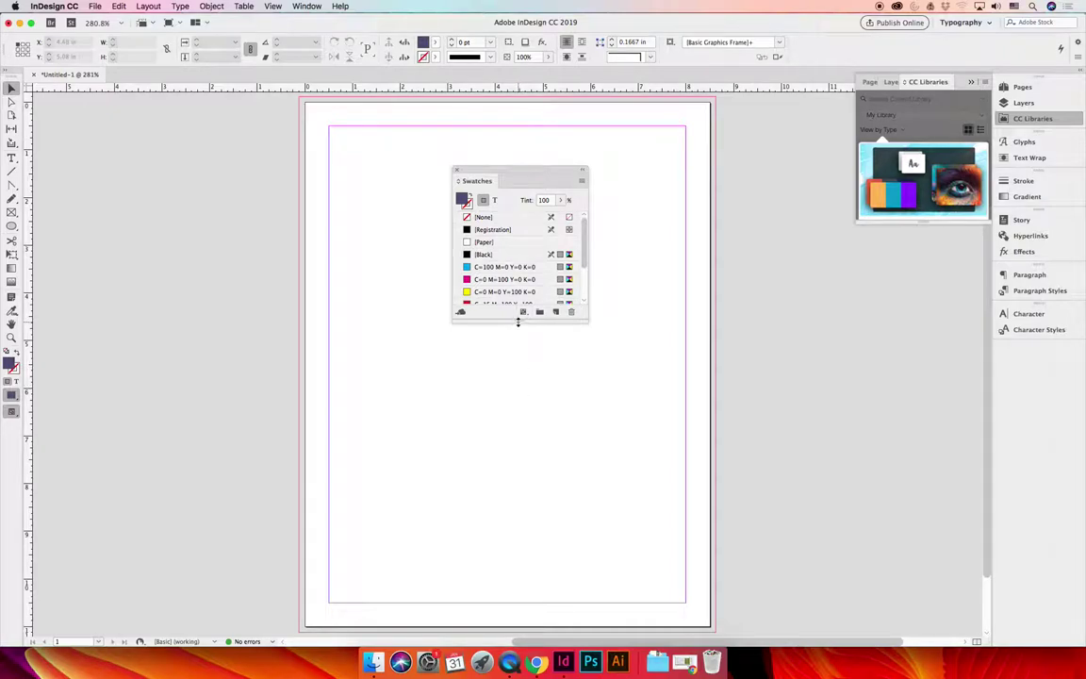
drag(519, 322, 517, 464)
click(972, 82)
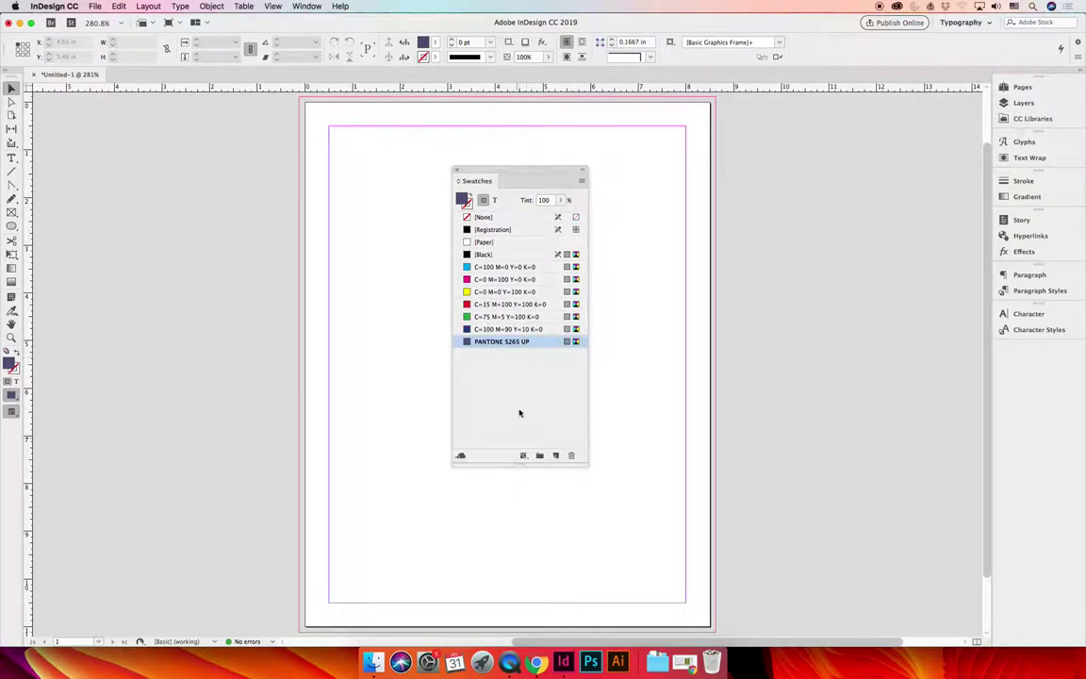
- Check which colour panels are open, then move the Swatches panel up and right
click(306, 5)
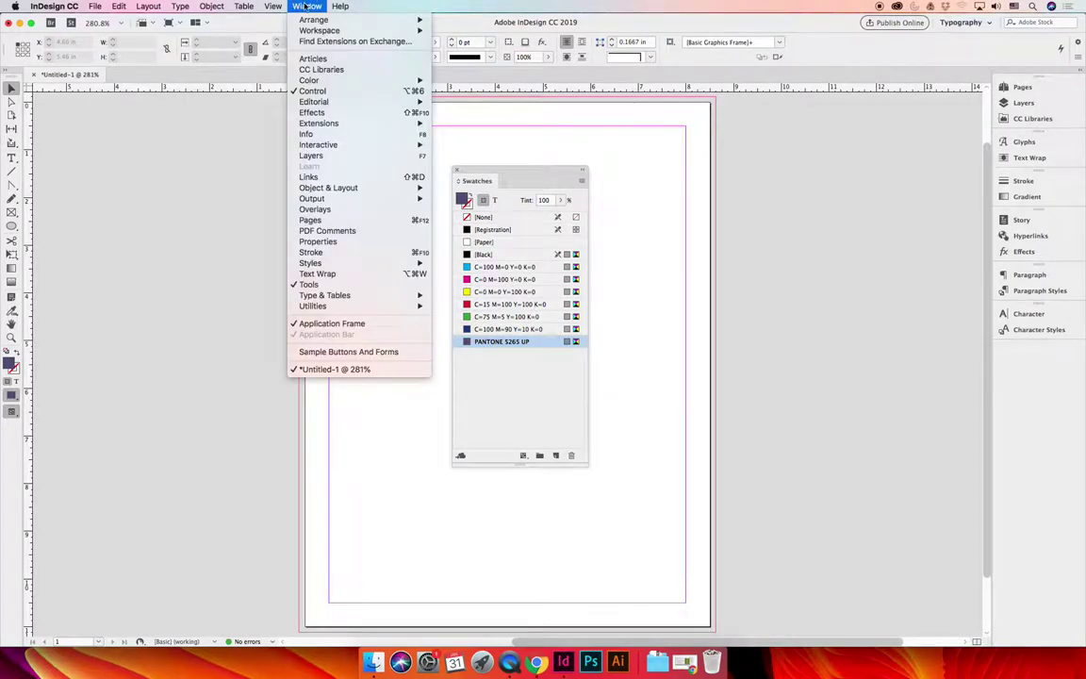
mouse_move(382, 80)
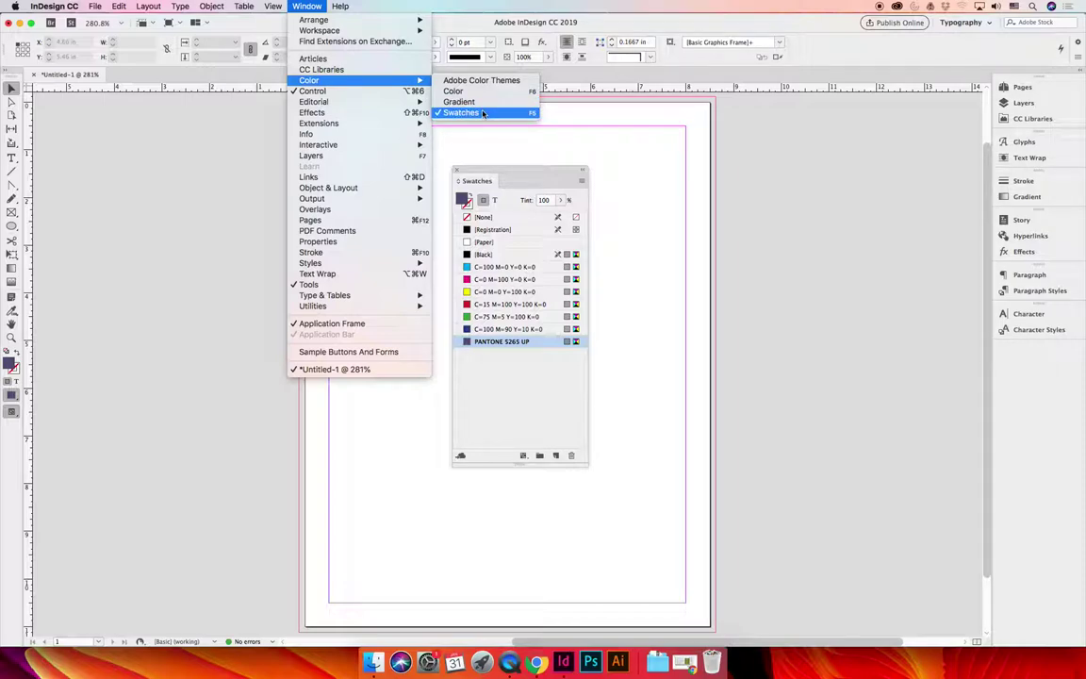
click(504, 174)
drag(503, 175, 513, 155)
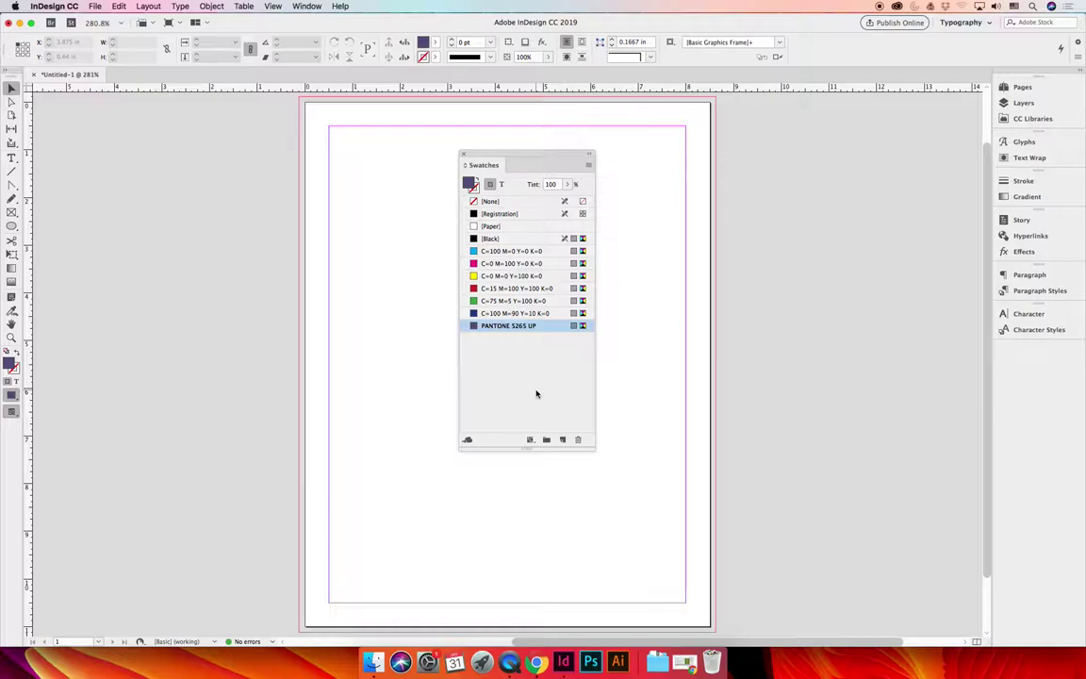
- Tint the Paper swatch with cyan and move the Swatches panel left of the page
double_click(474, 227)
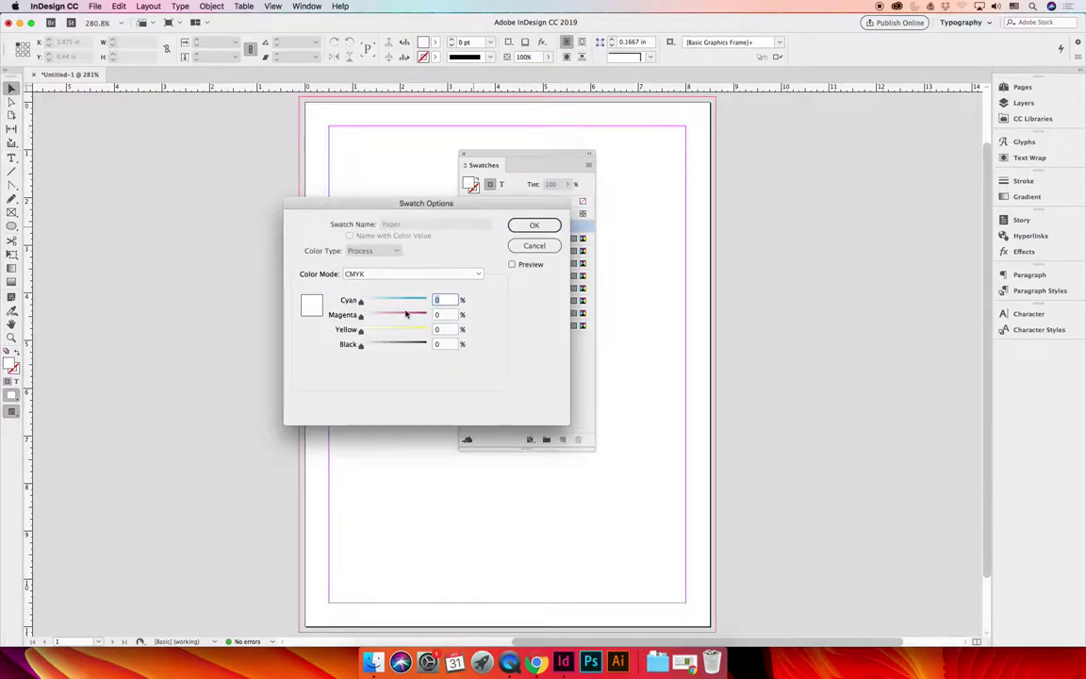
drag(361, 301, 364, 345)
click(525, 226)
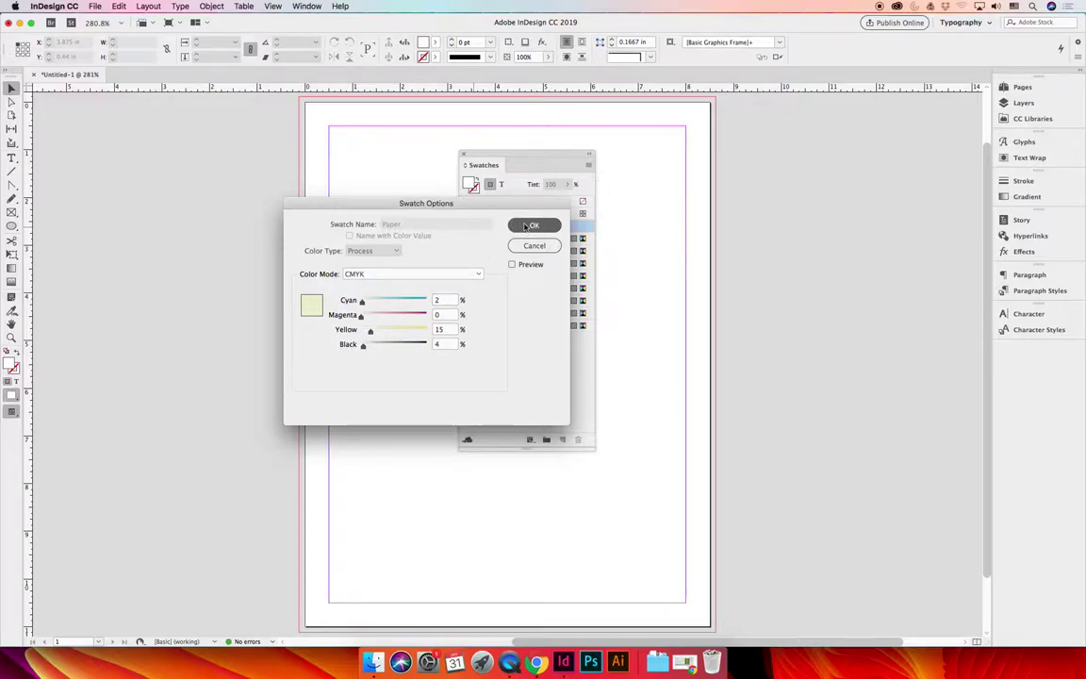
drag(518, 154, 202, 132)
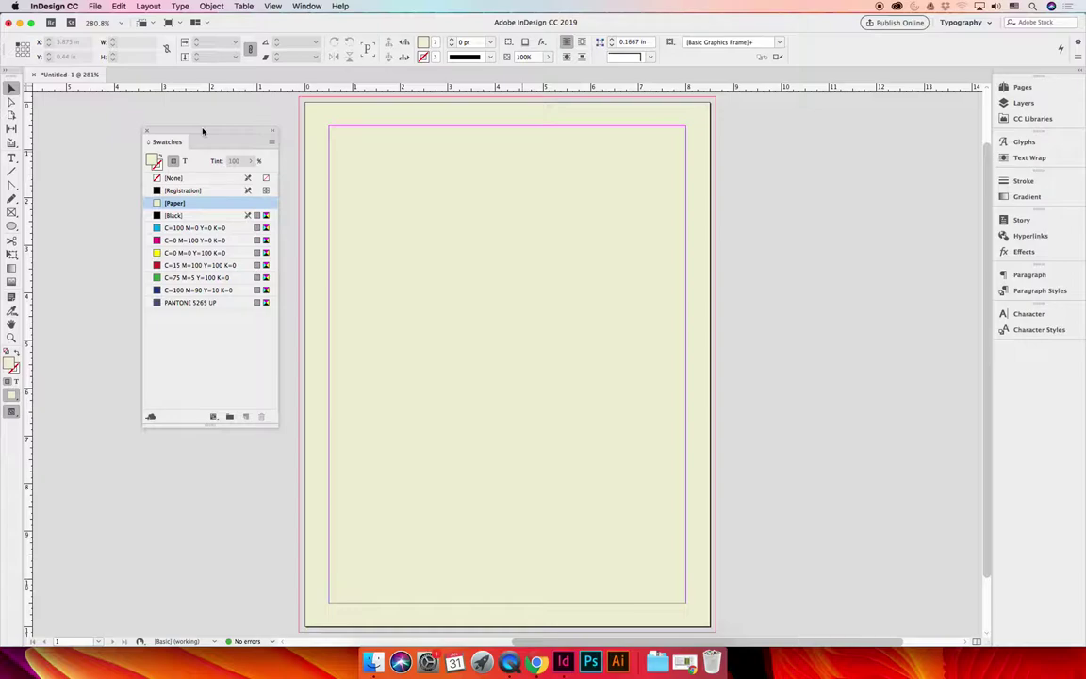
- Make the Paper swatch white with Cyan, Yellow and Black at 0, then move the panel right
double_click(174, 203)
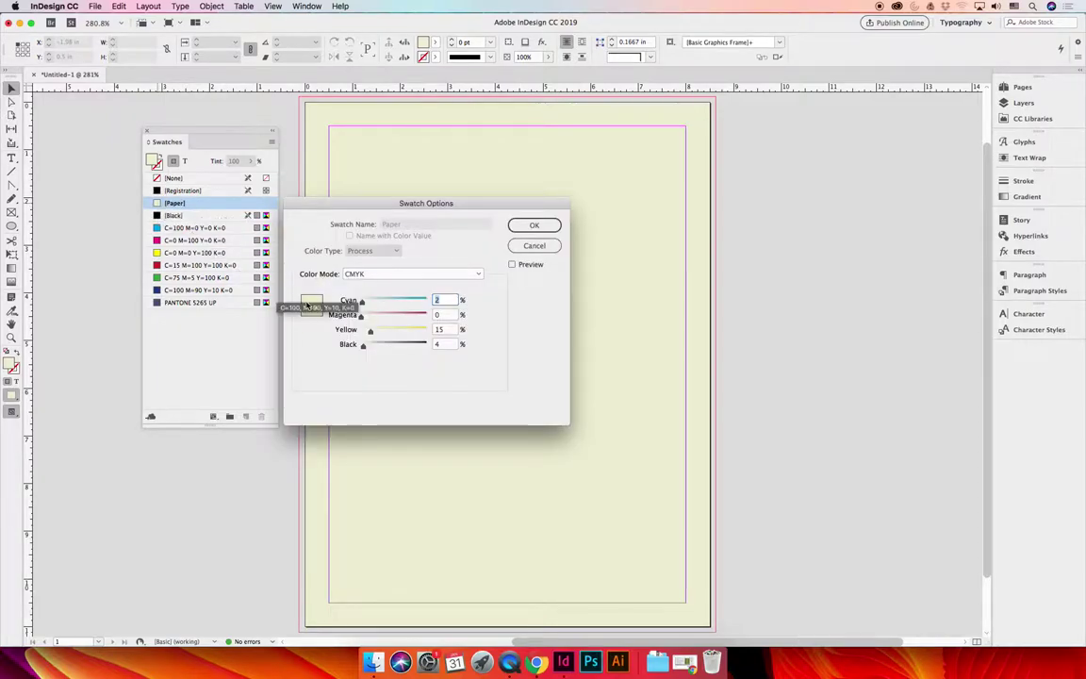
text(0)
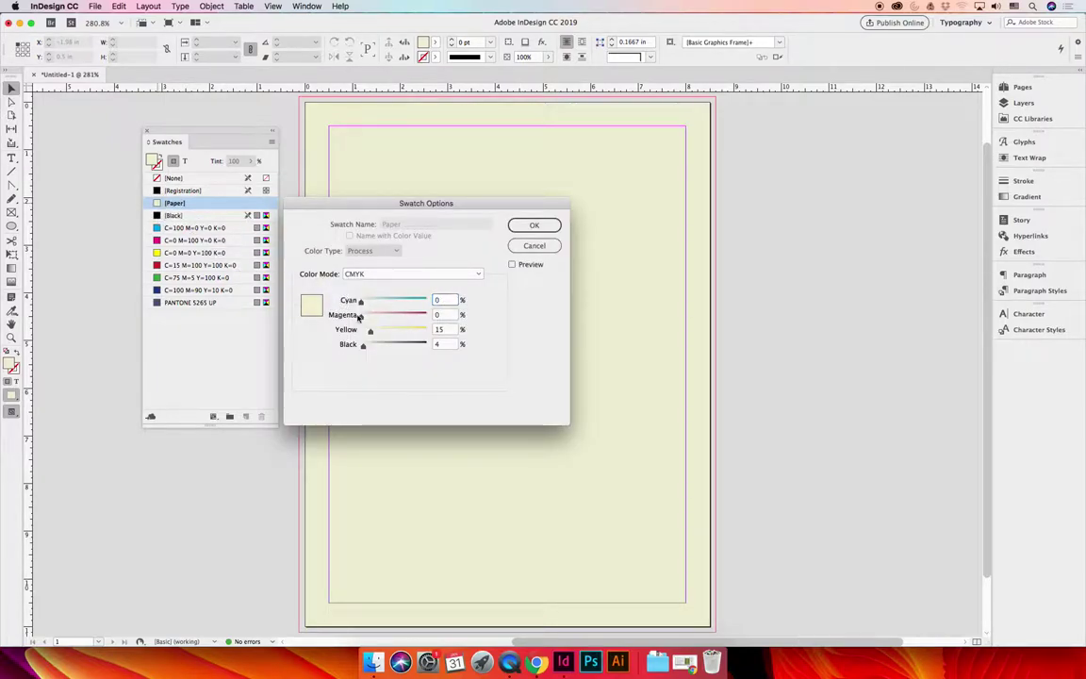
drag(369, 330, 356, 345)
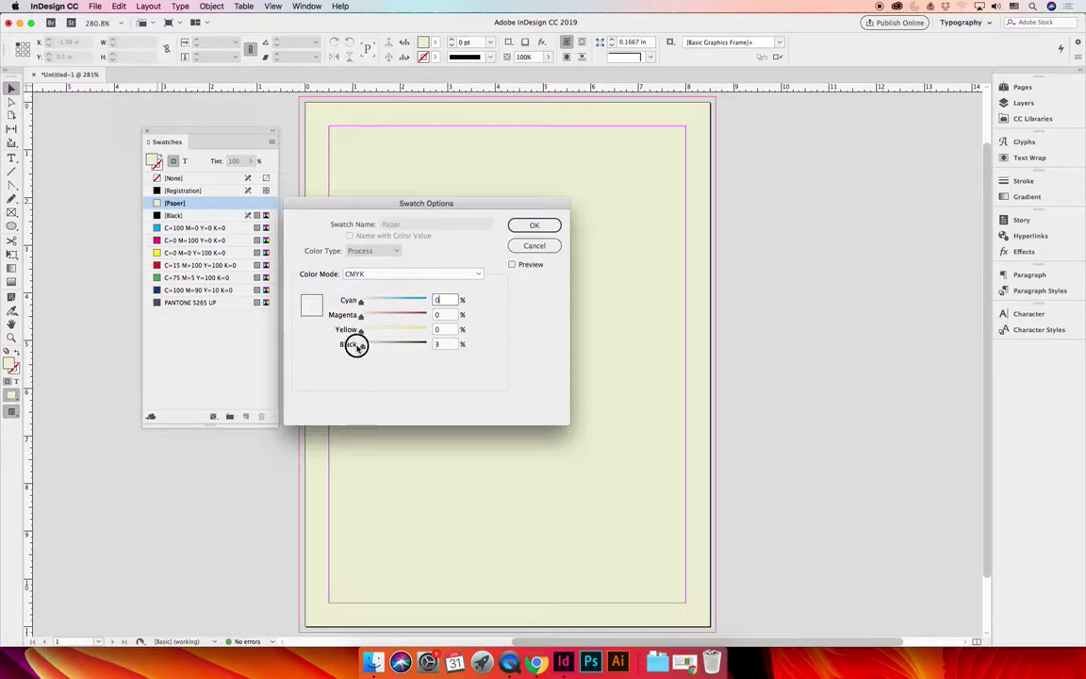
key(Return)
drag(211, 131, 568, 160)
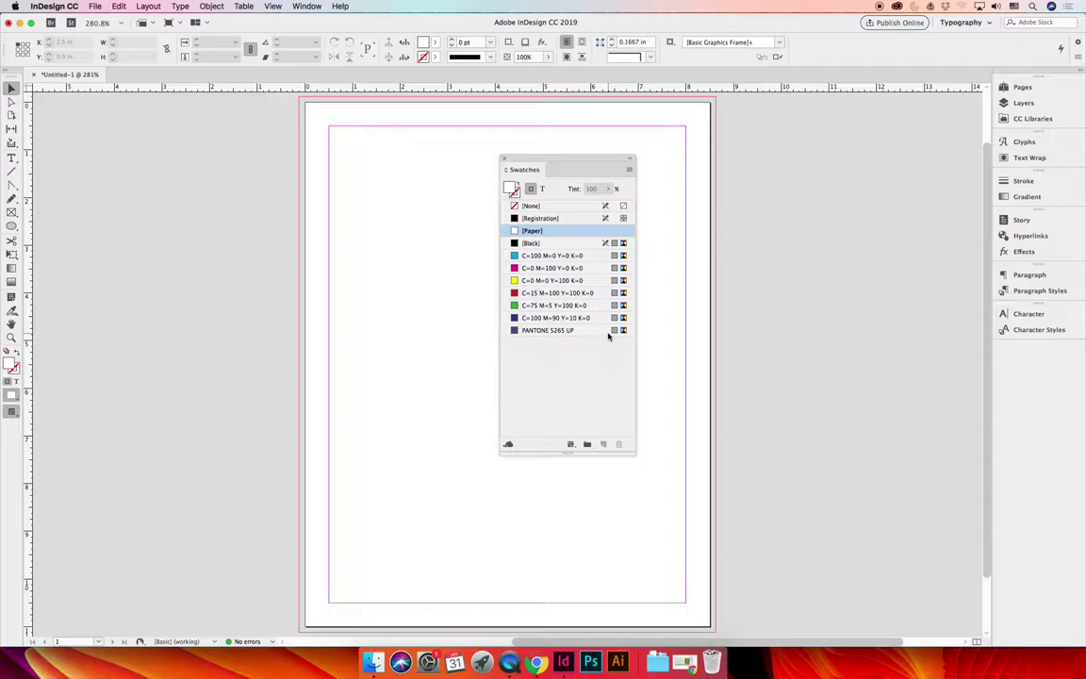
- Create a spot colour swatch named 'Spot Green' mixed to C61 M0 Y98 K0
click(629, 168)
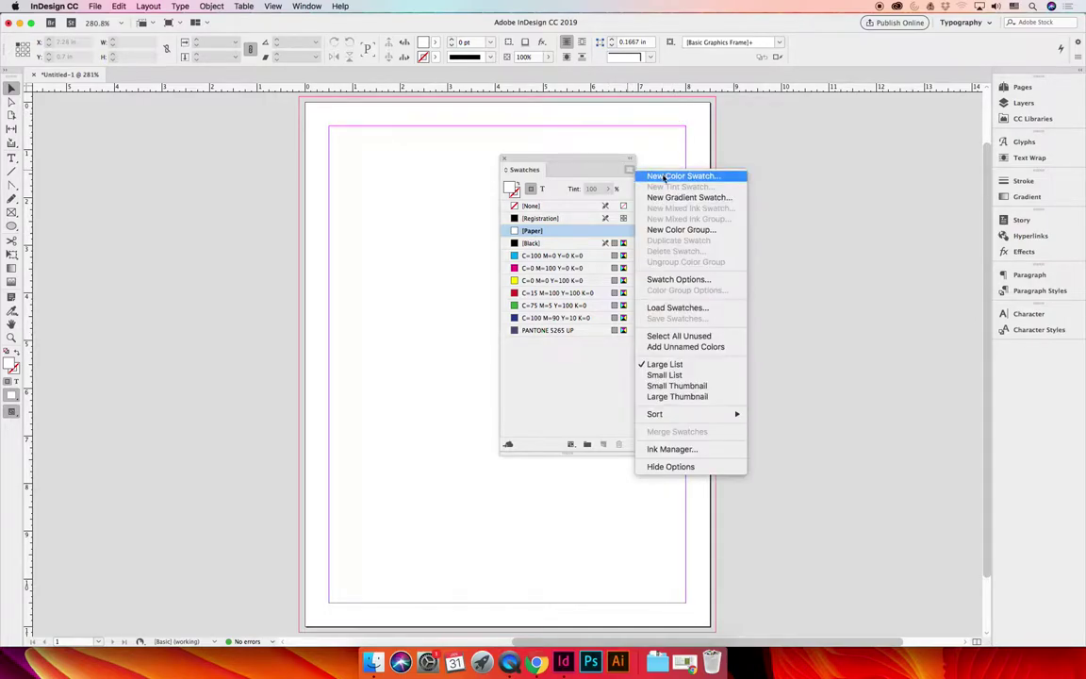
click(664, 177)
drag(720, 183, 782, 194)
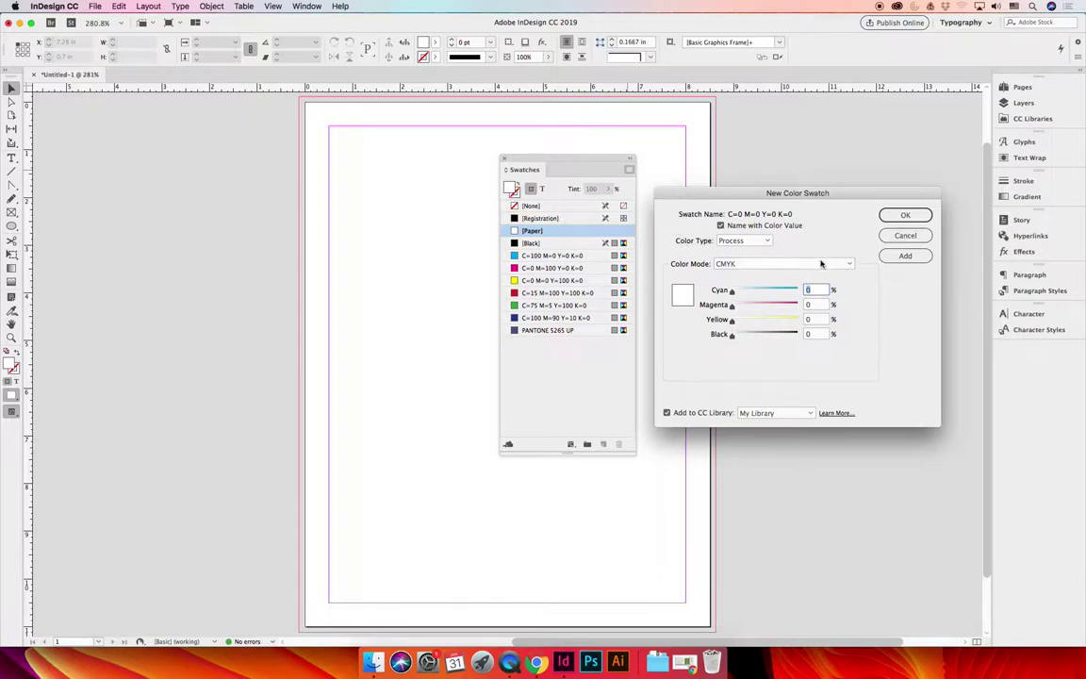
click(743, 241)
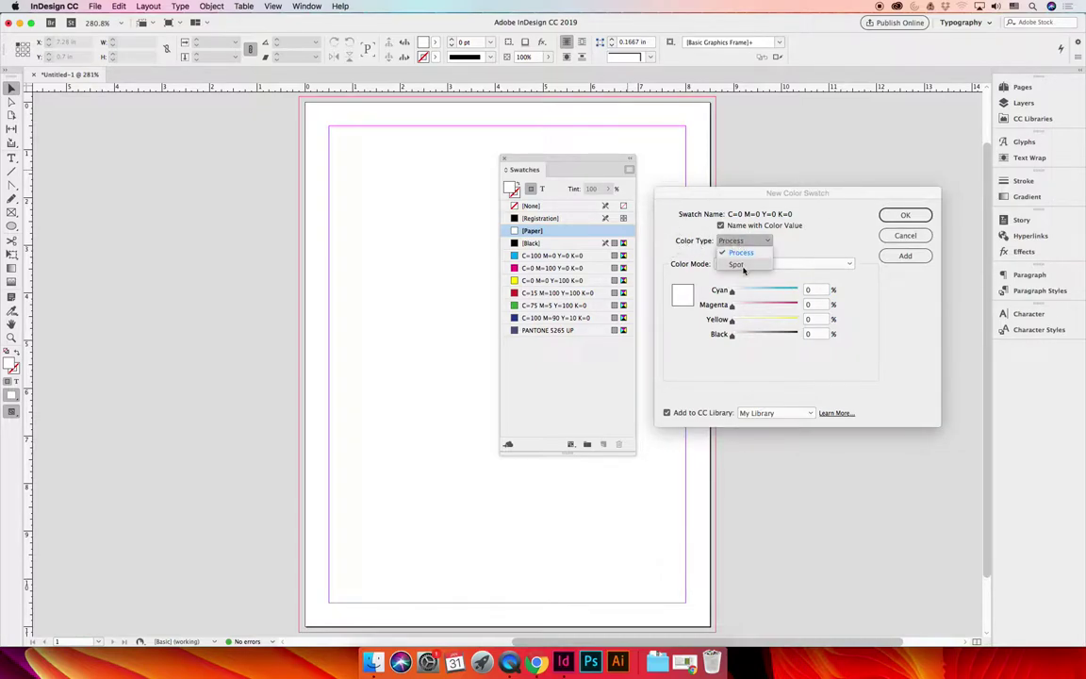
click(741, 265)
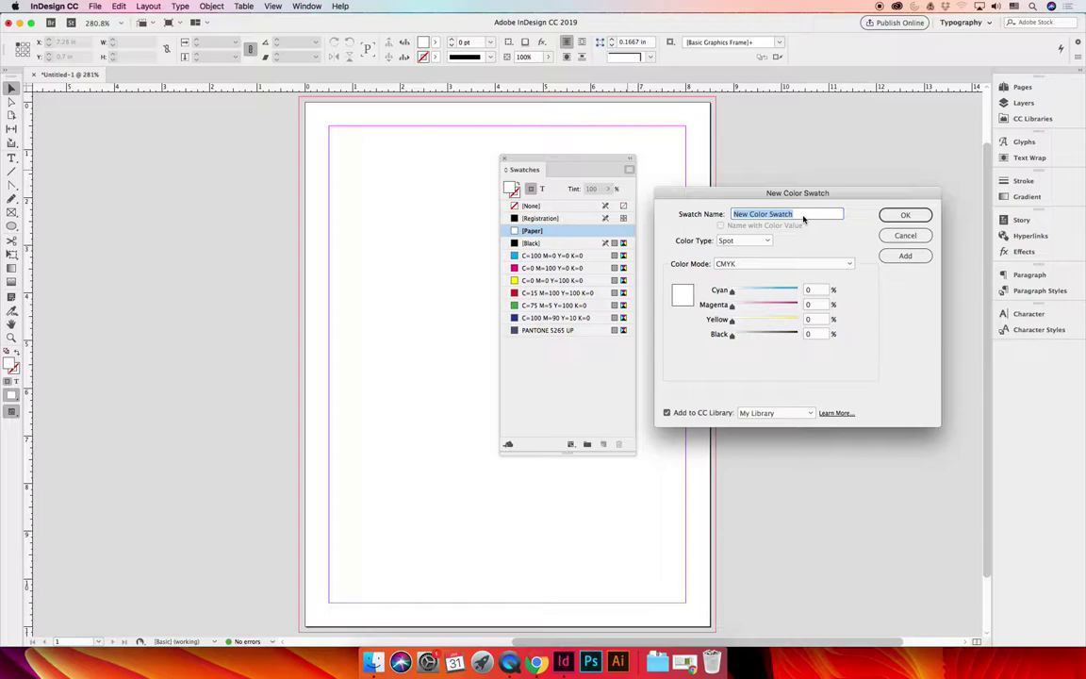
text(Spot Green)
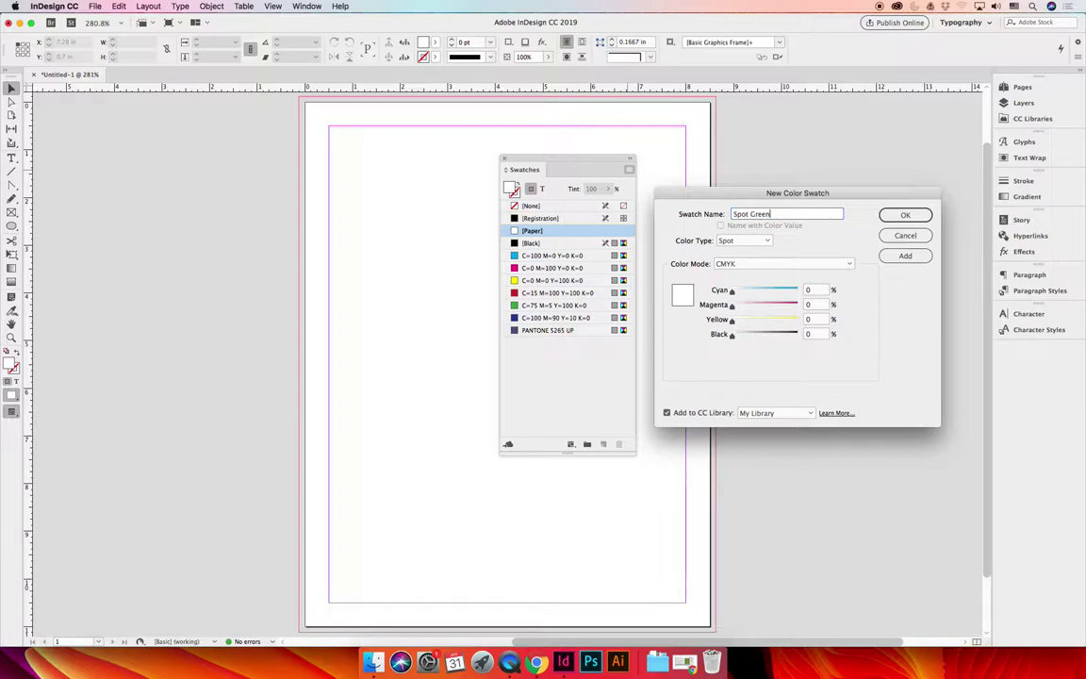
drag(739, 294, 771, 289)
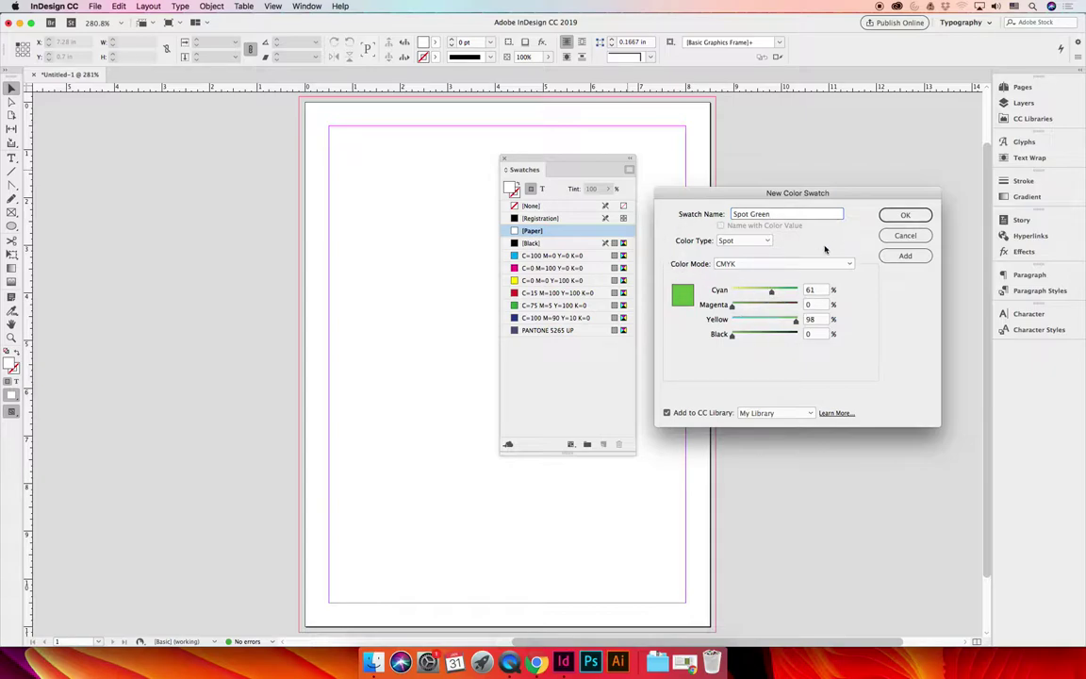
click(903, 216)
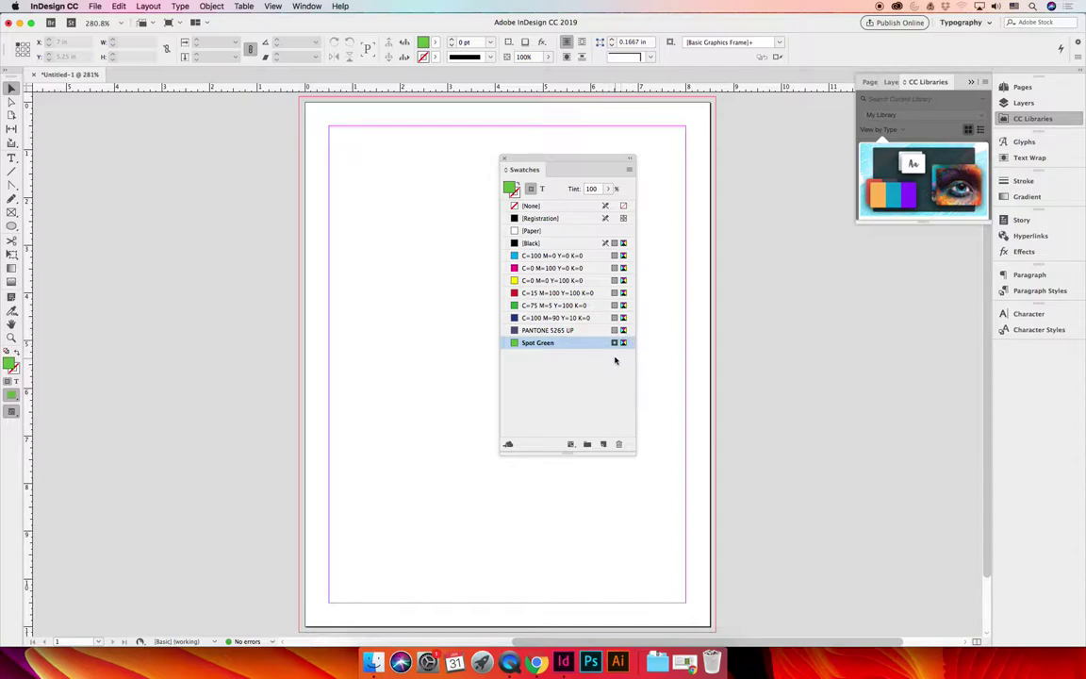
- Start another new colour swatch and set its Color Mode to PANTONE+ Solid Coated
mouse_move(615, 348)
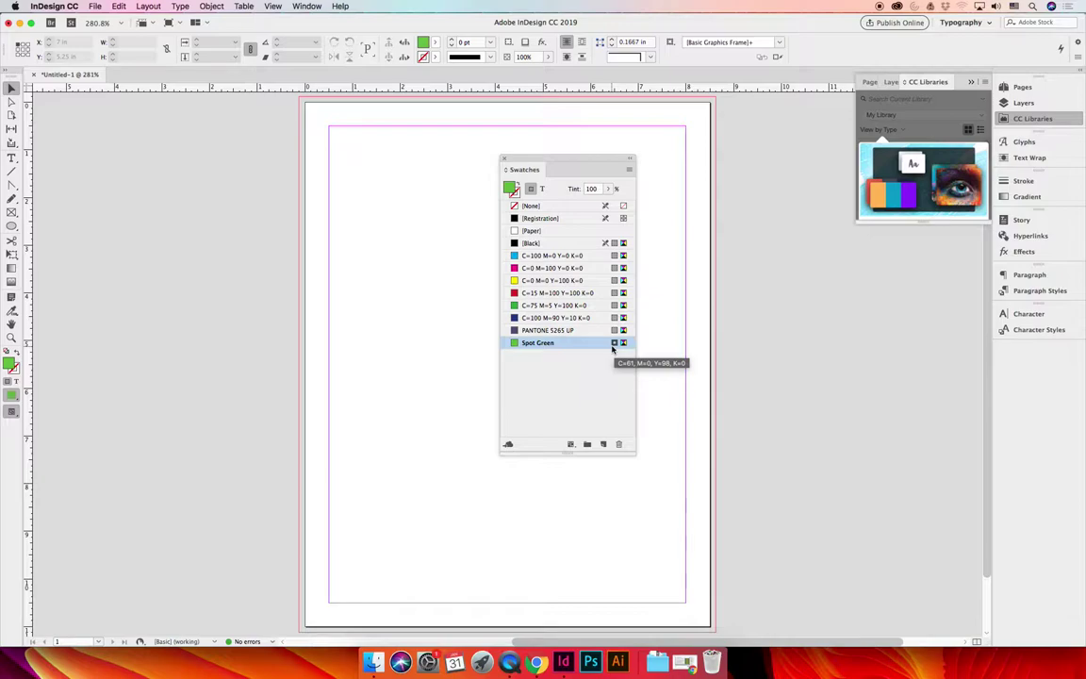
click(631, 172)
click(676, 175)
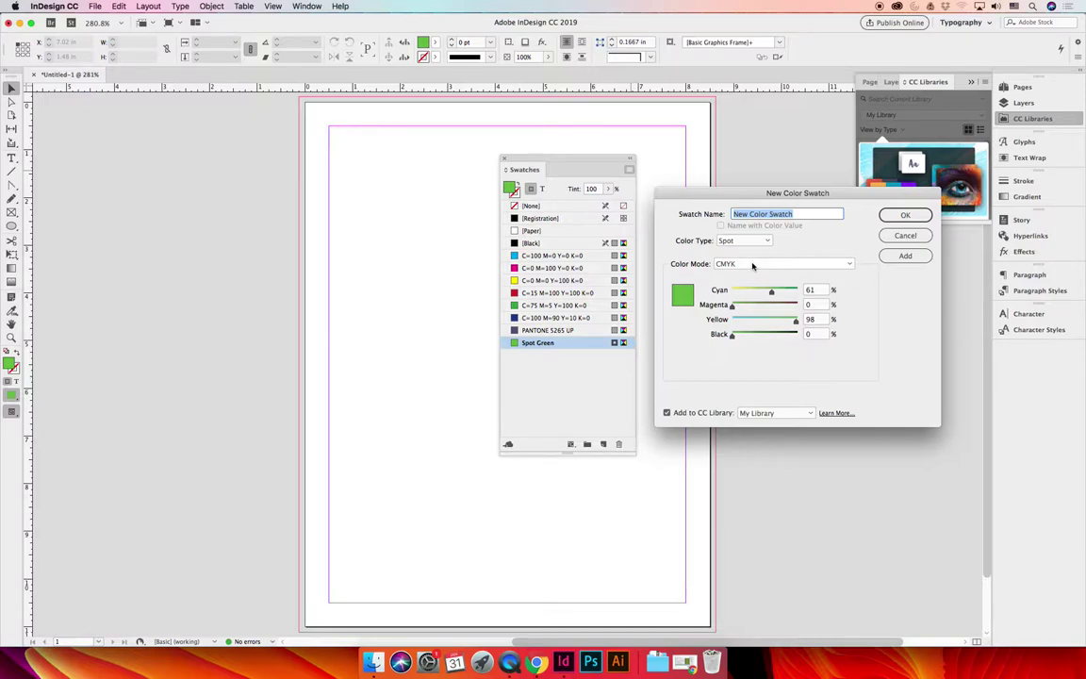
click(783, 266)
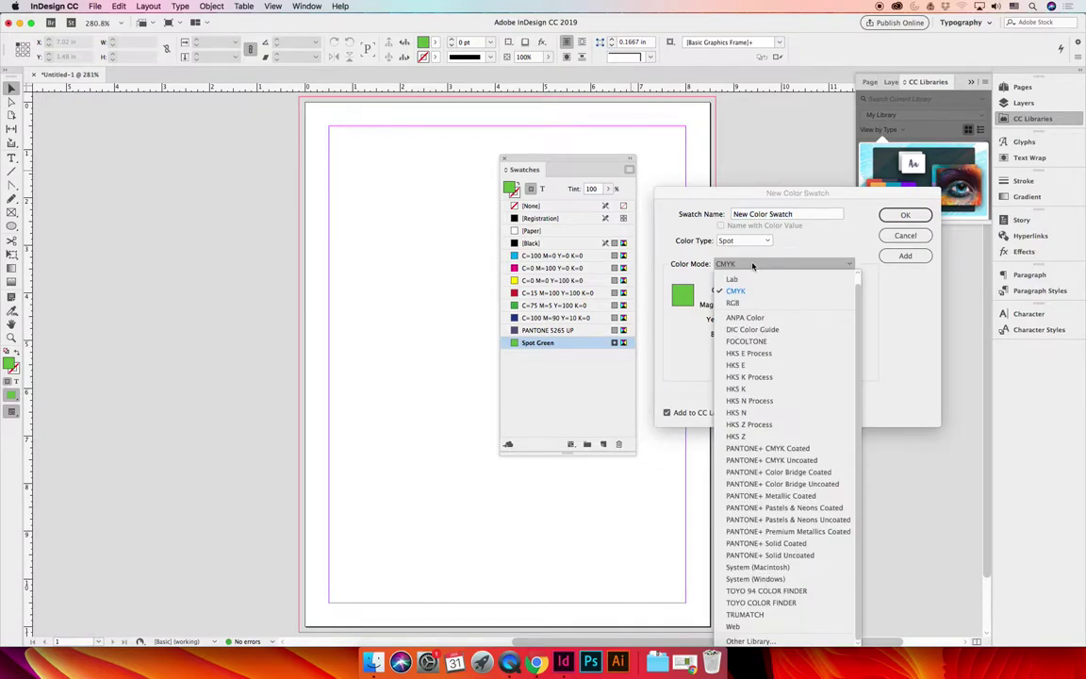
click(792, 545)
- Choose PANTONE 212 C from the PANTONE+ Solid Coated list and add it as a swatch
drag(851, 310, 851, 325)
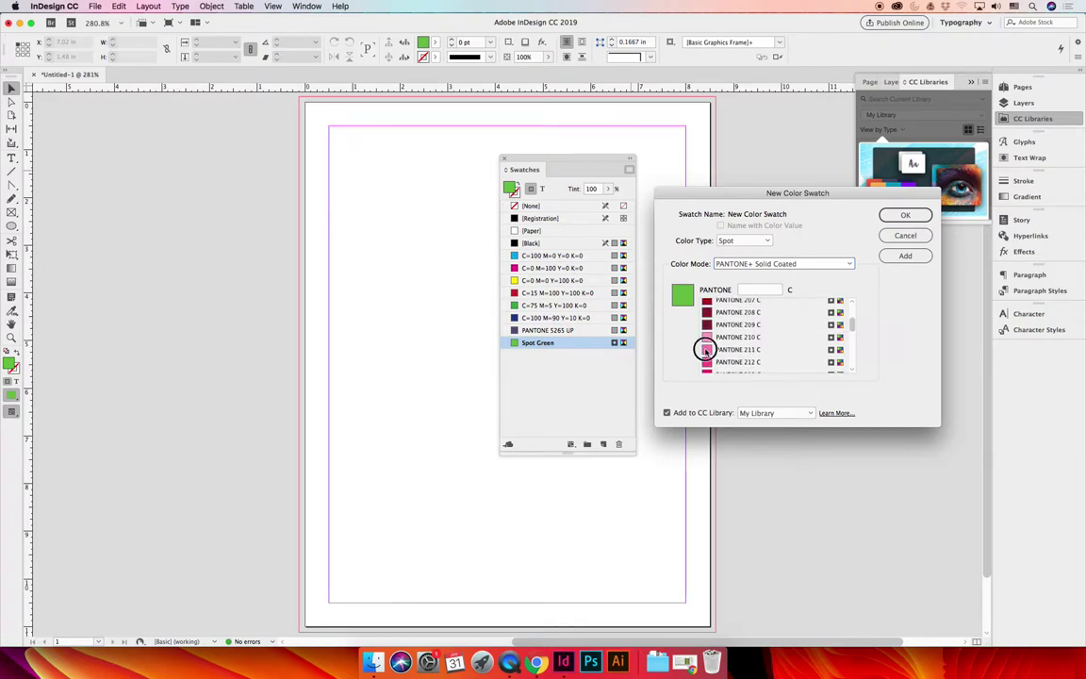
click(705, 350)
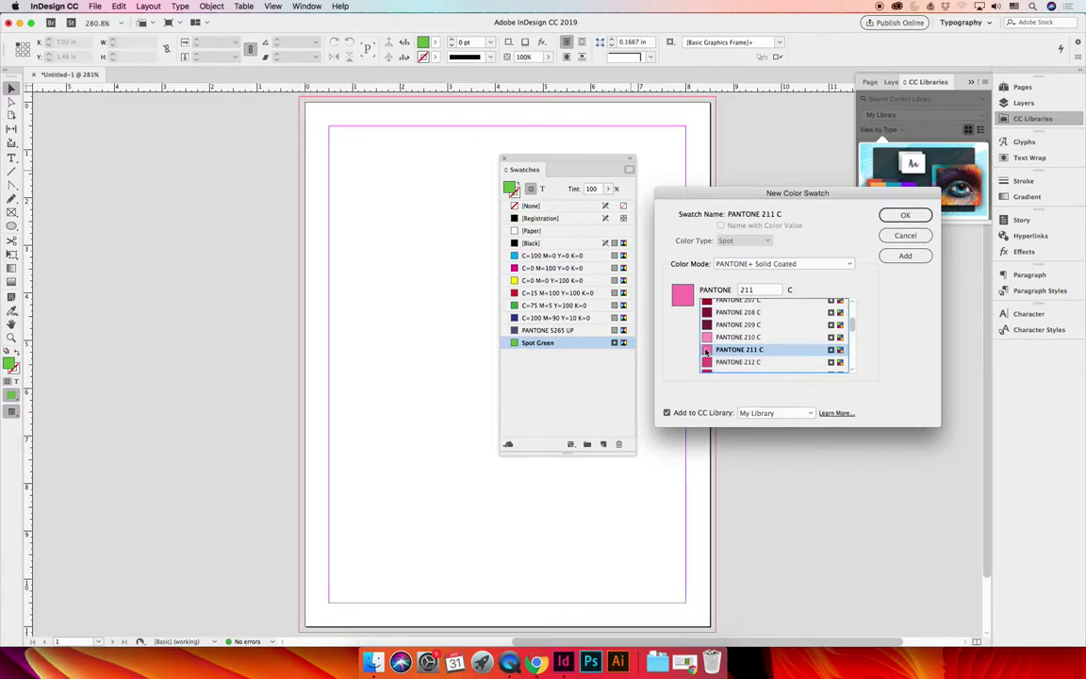
click(735, 364)
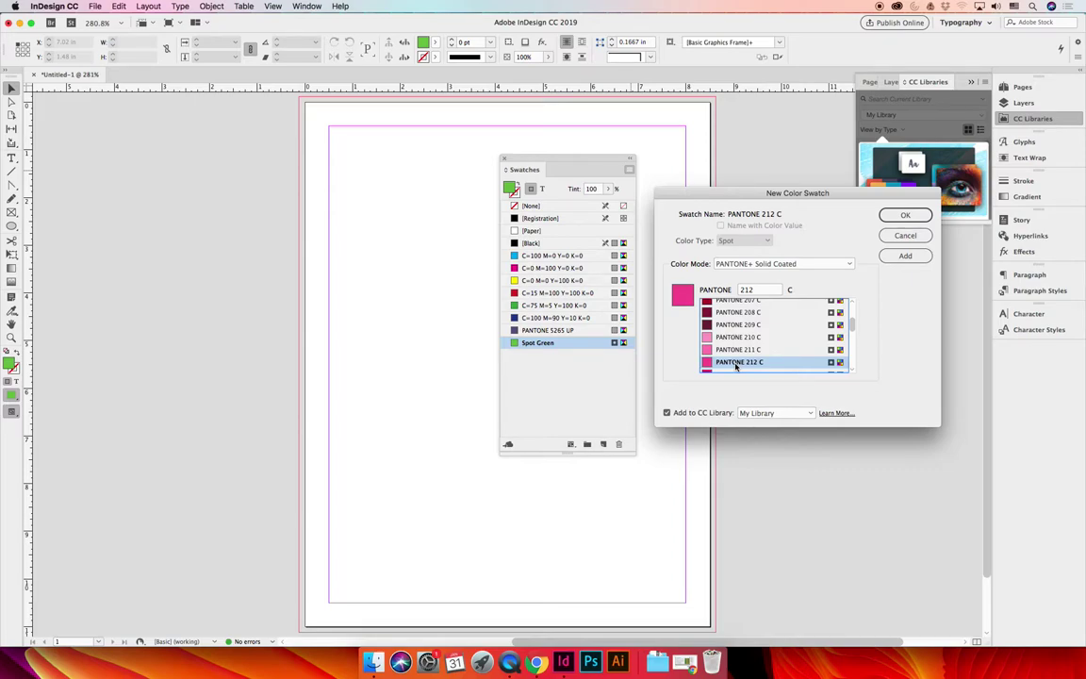
click(907, 215)
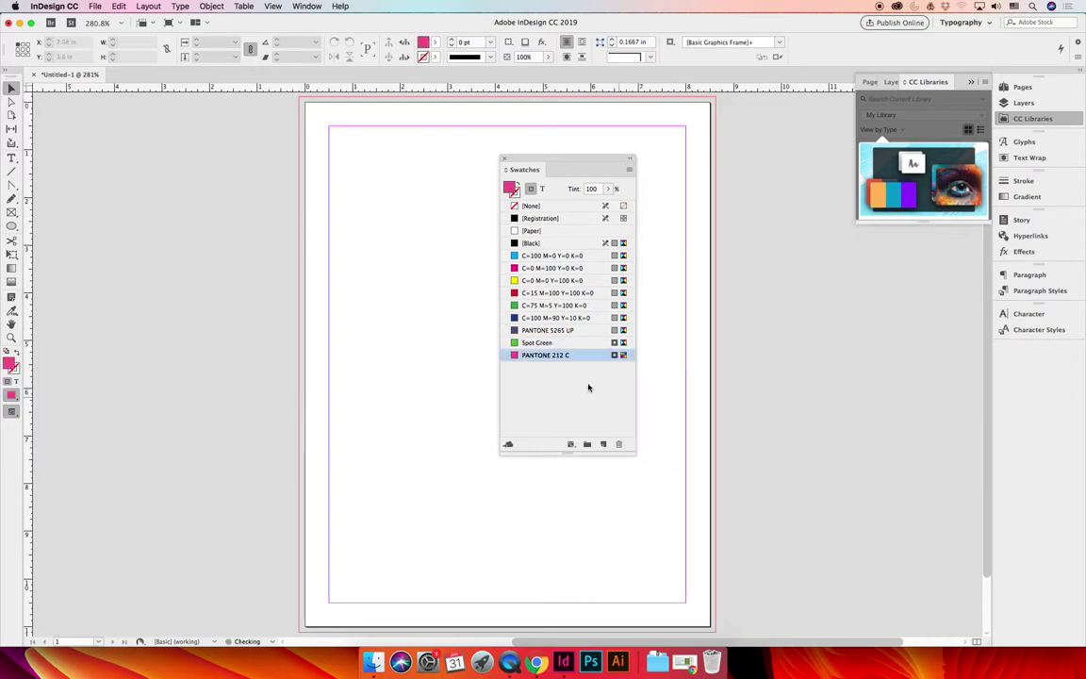